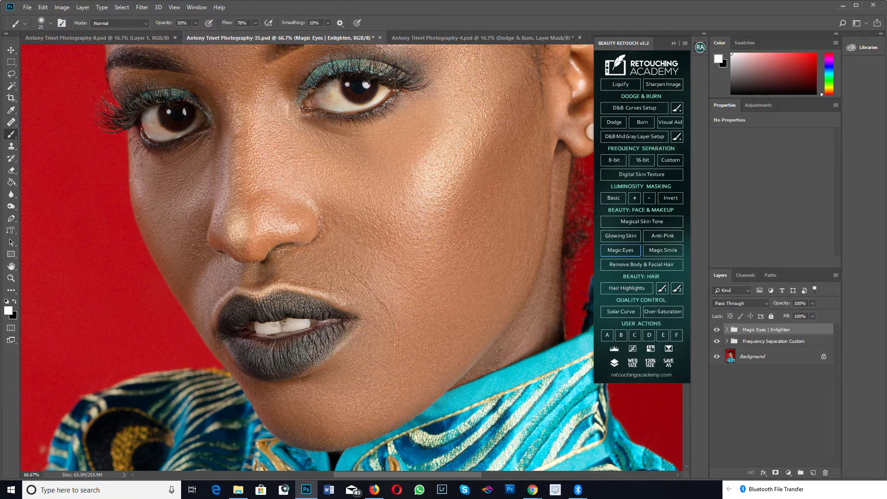
- Expand the Magic Eyes | Enlighten group to show its eye color, darken, add-light and eye-whites layers
left_click(727, 330)
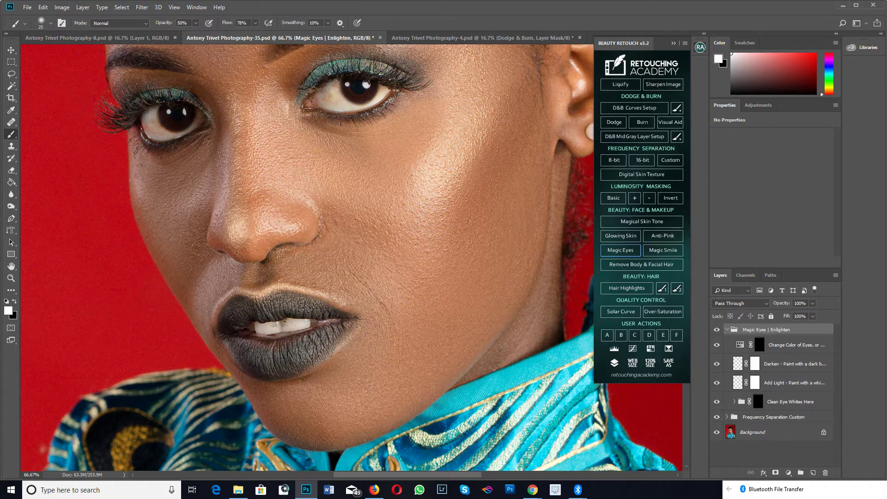
- Target the Clean Eye Whites Here mask and set the brush to 30% opacity and 78% flow
left_click(758, 401)
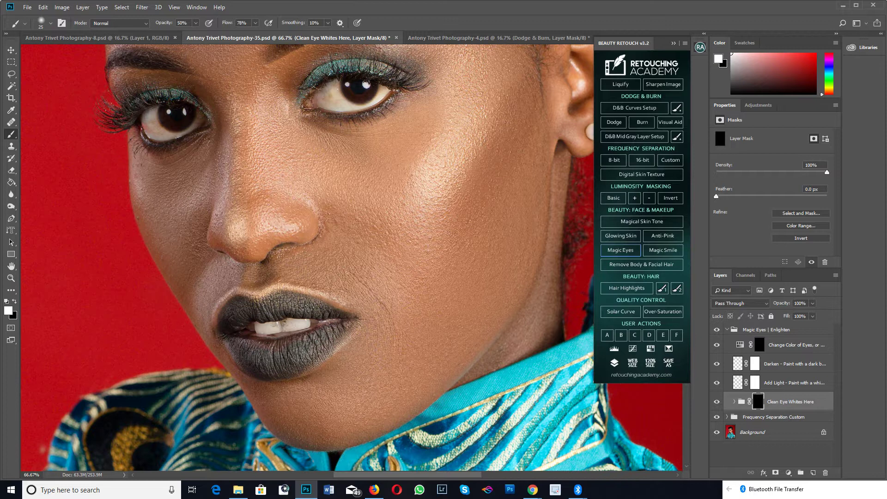
scroll(351, 259, "up", 3)
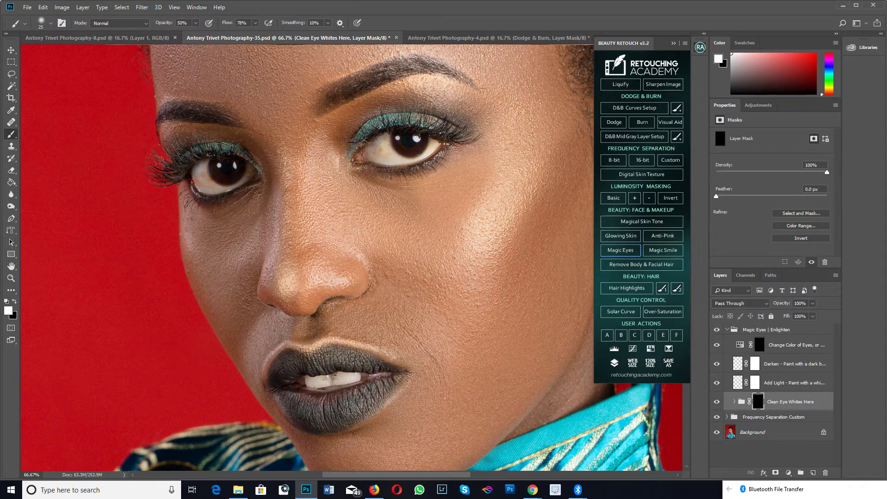
key("Return")
type("100")
type("5")
key("BackSpace")
key("BackSpace")
type("30")
key("Tab")
type("10")
key("Return")
type("8")
- Make white the painting colour and raise the brush opacity to 50%
right_click(11, 134)
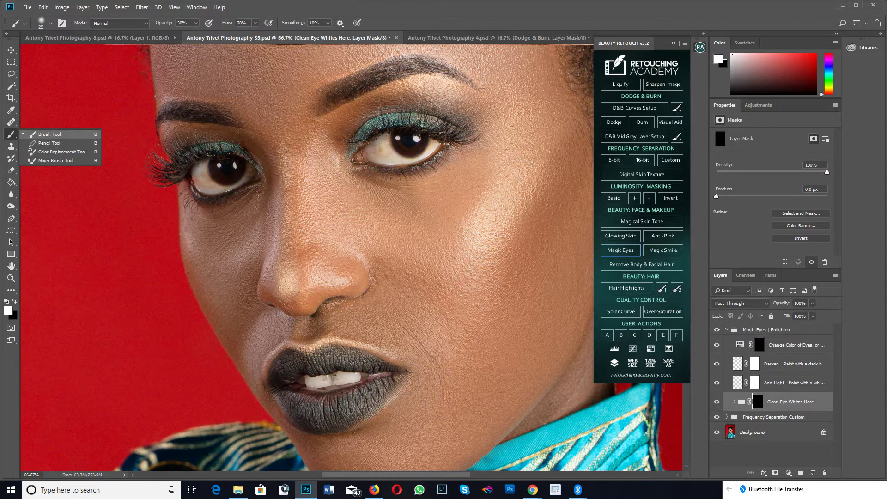
key("Escape")
key("x")
key("x")
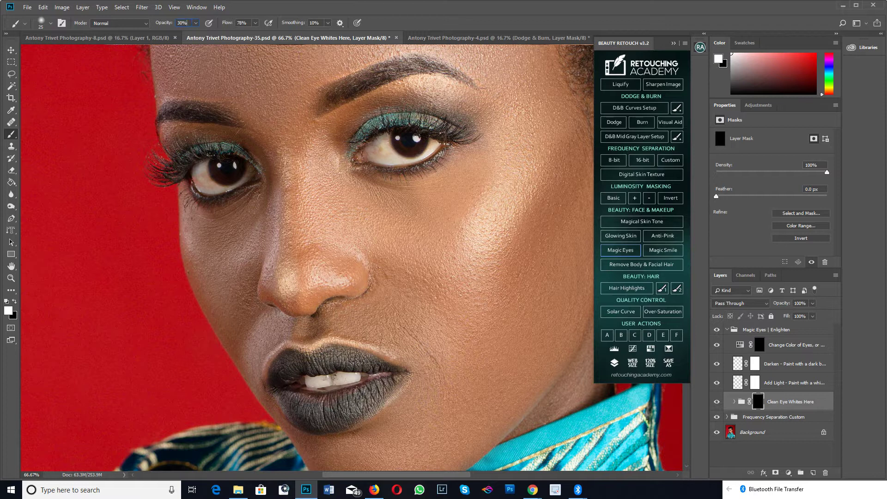
type("50")
key("Return")
- Paint white over the left eye white's inner corner and upper part, adjusting brush size
left_click(196, 182)
left_click(204, 188)
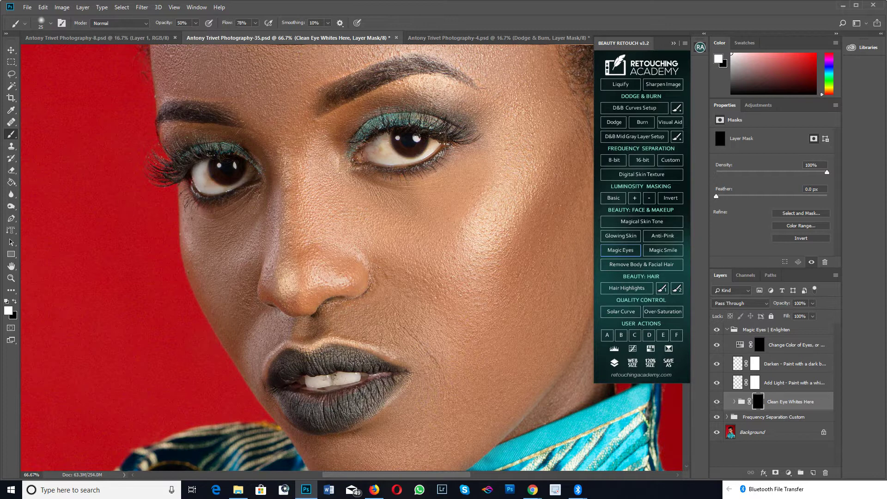
key("bracketleft")
key("bracketleft")
key("bracketleft")
key("bracketright")
key("bracketright")
left_click(207, 178)
key("bracketleft")
key("bracketright")
key("bracketright")
key("bracketright")
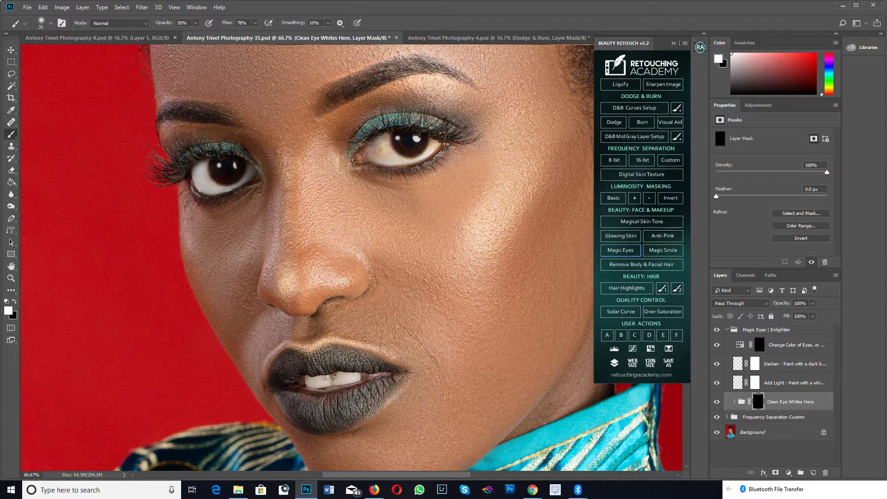
- Paint white over three patches of the right eye white, then select the Add Light layer
left_click(382, 151)
left_click(369, 152)
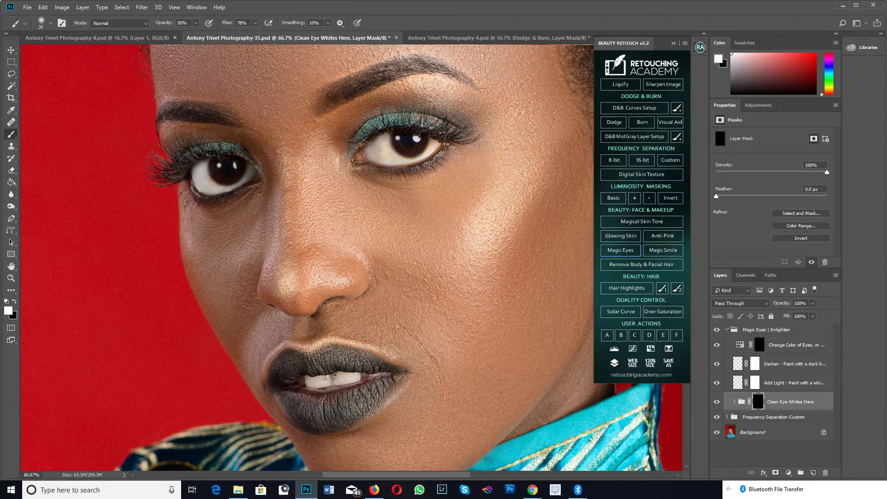
left_click(378, 148)
key("bracketleft")
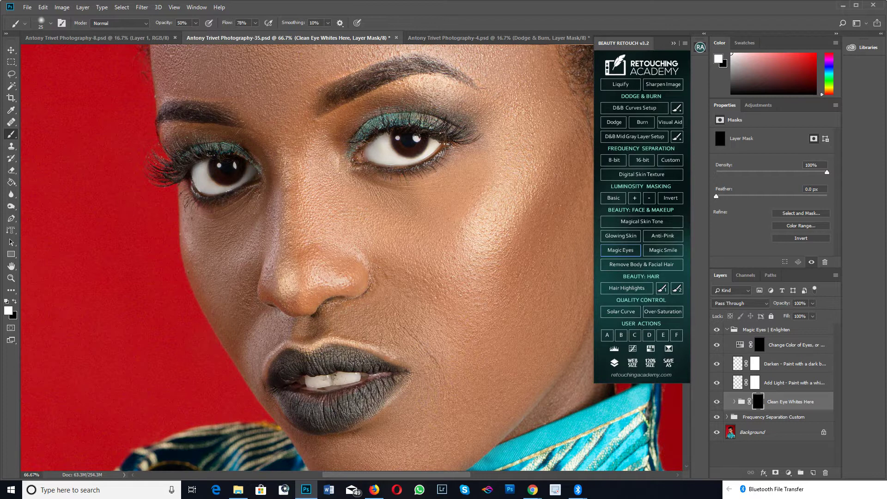
key("alt+bracketright")
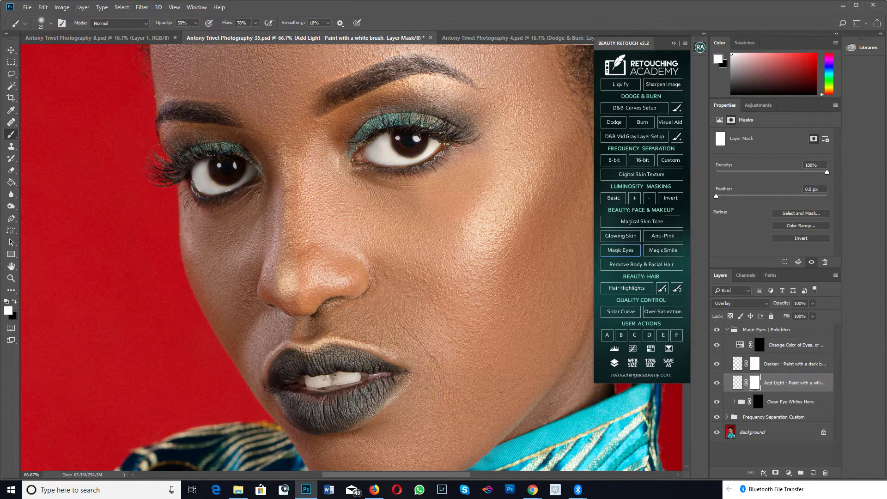
- Target the Add Light layer mask and lower the brush opacity to 9%
key("ctrl+2")
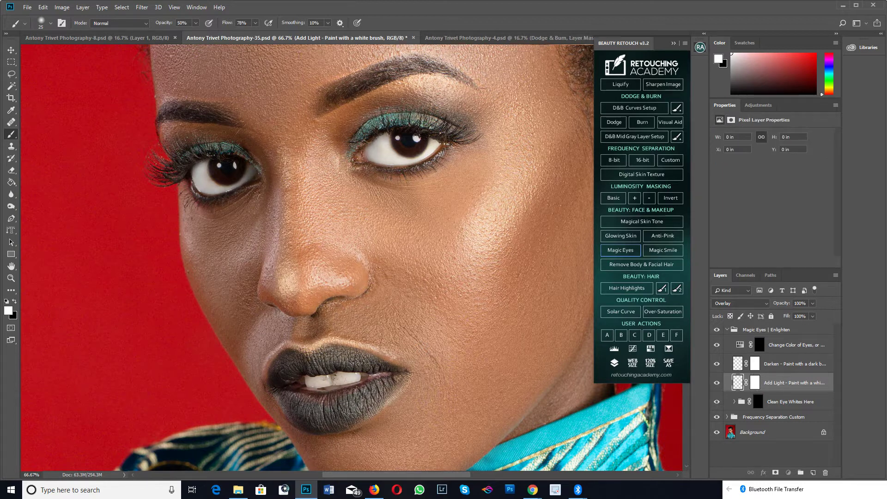
key("ctrl+backslash")
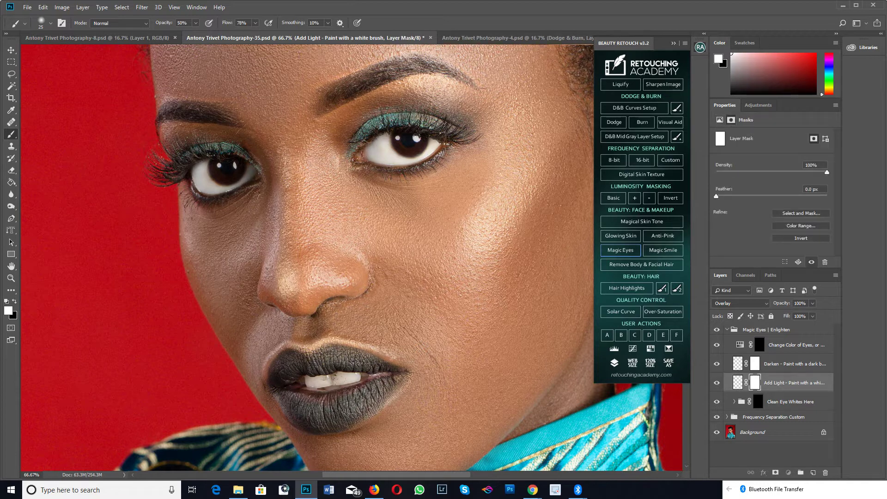
key("ctrl+2")
key("ctrl+backslash")
key("ctrl+2")
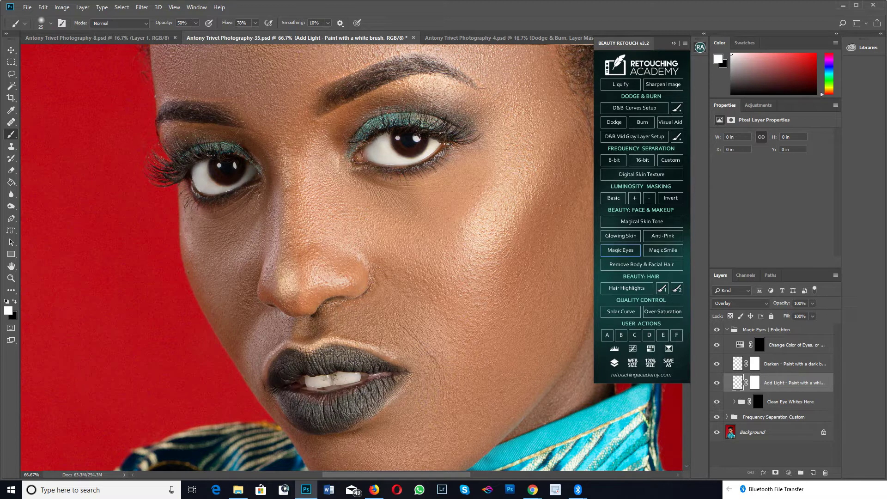
key("ctrl+backslash")
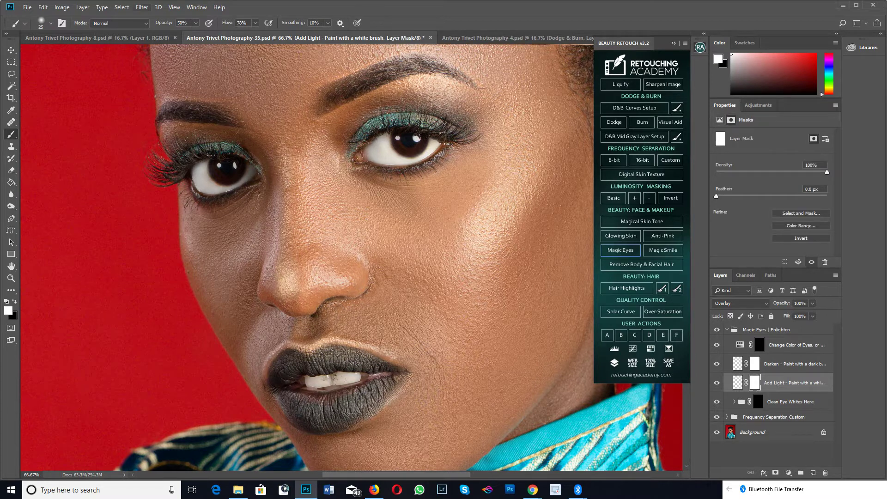
key("Return")
type("5")
- Invert the Add Light mask to black and make white the painting colour
key("x")
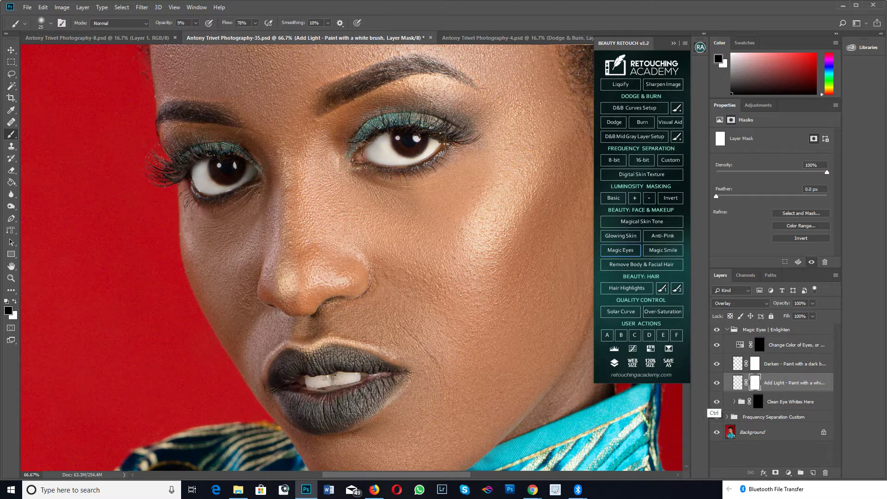
key("ctrl+i")
key("x")
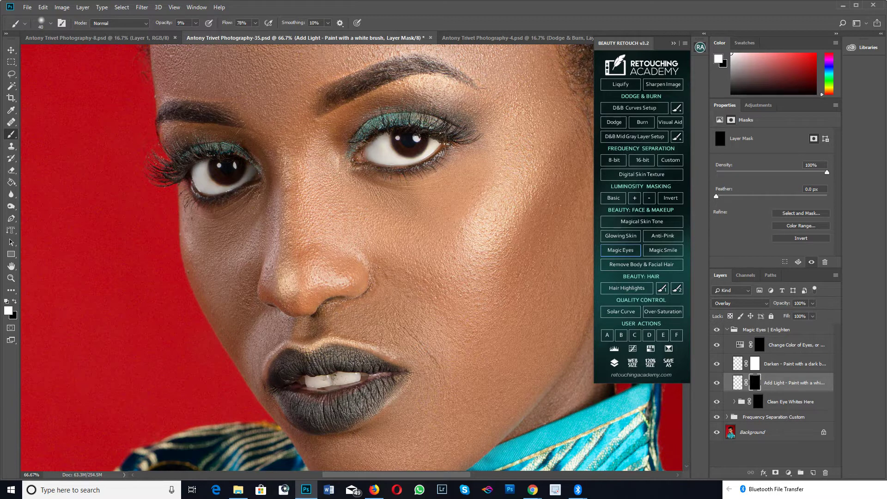
right_click(756, 379)
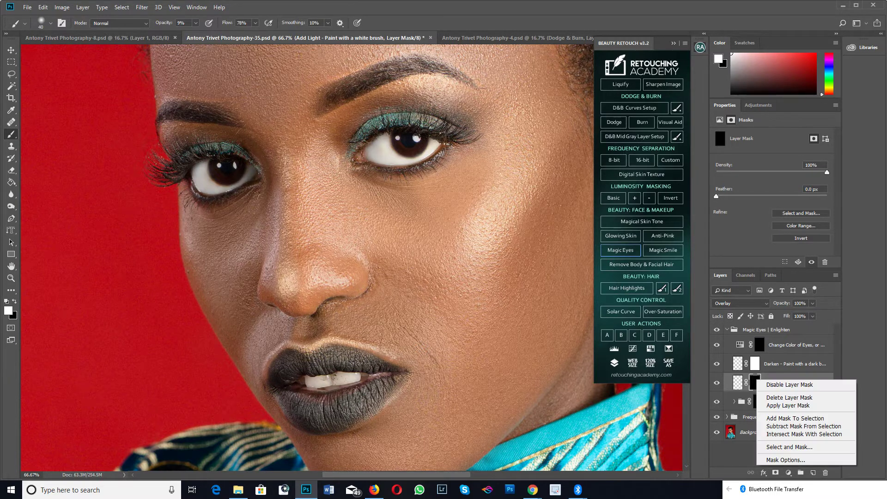
key("Escape")
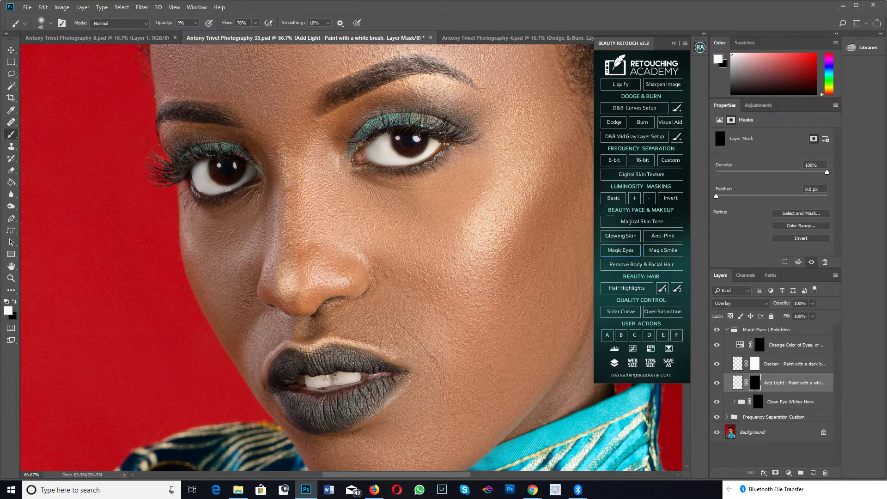
left_click(142, 7)
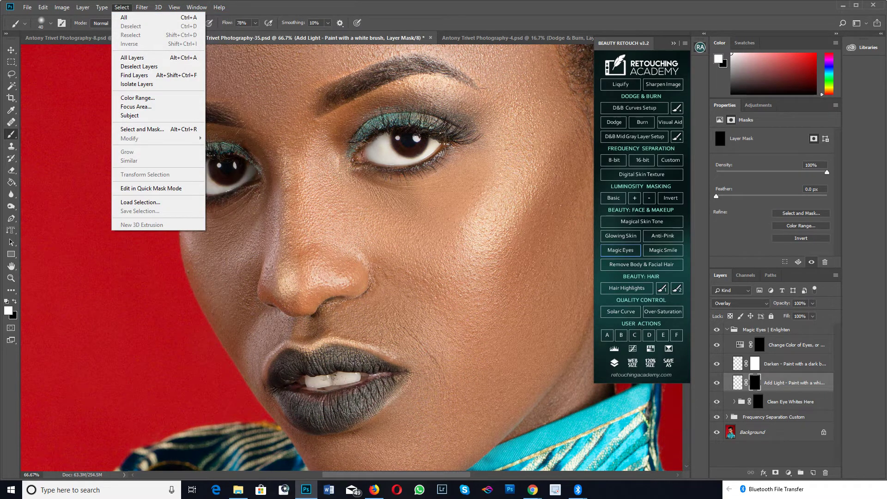
key("Escape")
- Revert via History to the Brush Tool state before the mask inversion, with black as painting colour
left_click(197, 7)
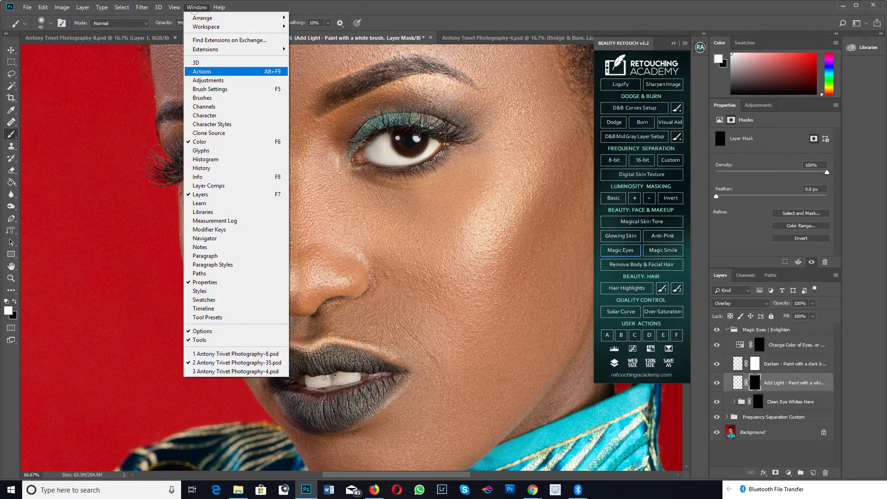
left_click(201, 168)
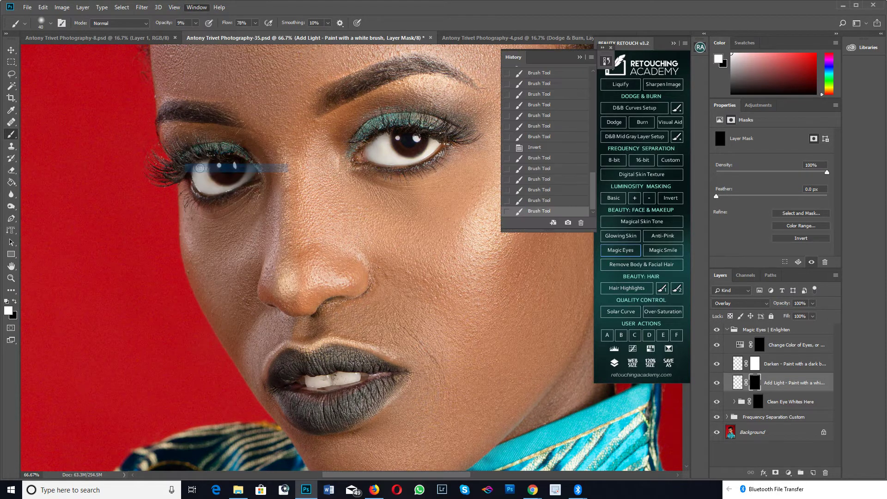
left_click(536, 147)
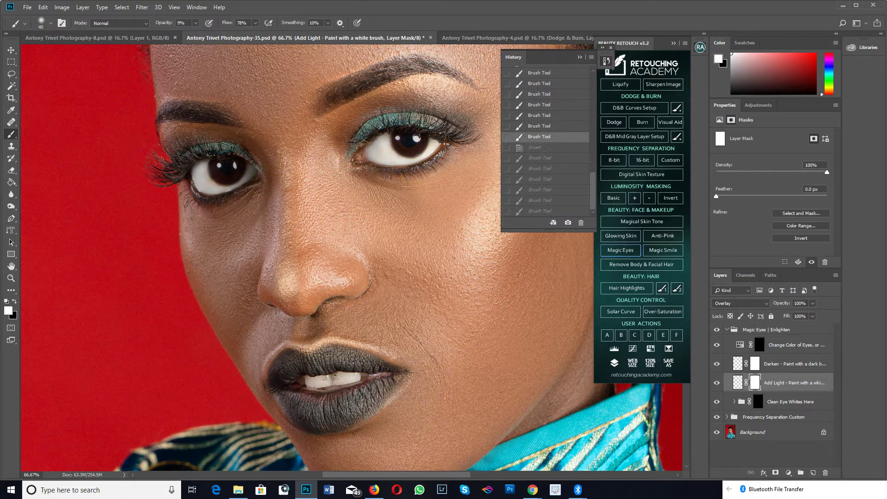
left_click(606, 60)
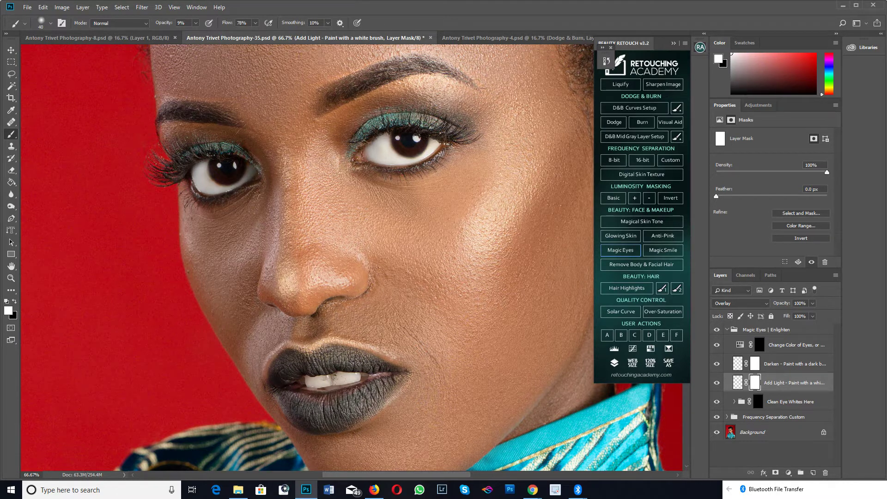
key("x")
- Toggle the Add Light layer off and on to compare, and show the History panel
left_click(717, 382)
left_click(717, 382)
left_click(196, 7)
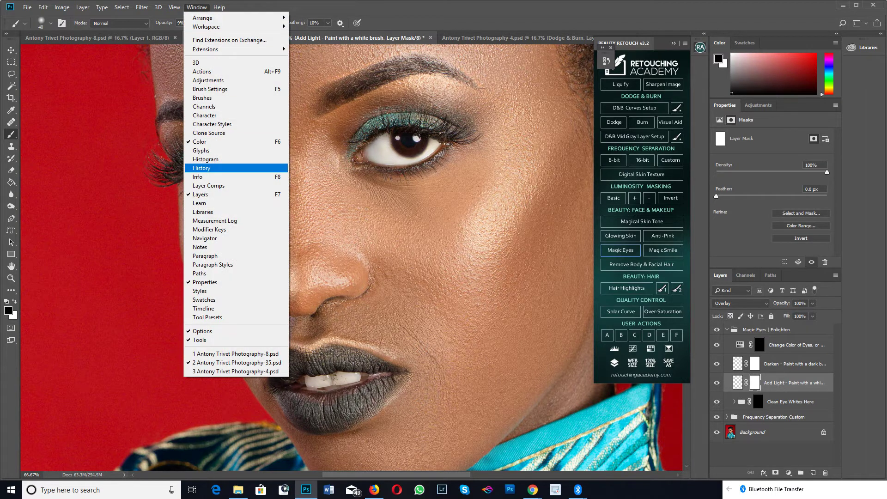
left_click(201, 168)
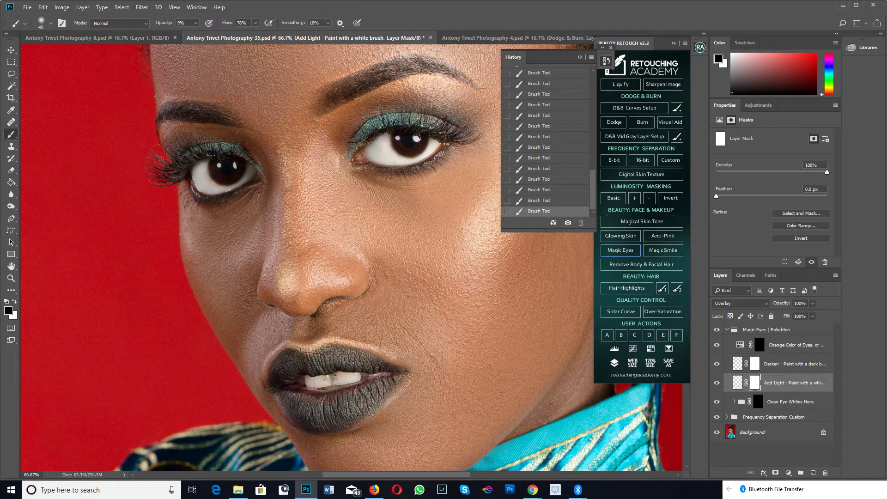
- Compare earliest and latest brush states in History, undoing and redoing two strokes
left_click(790, 402)
left_click(540, 72)
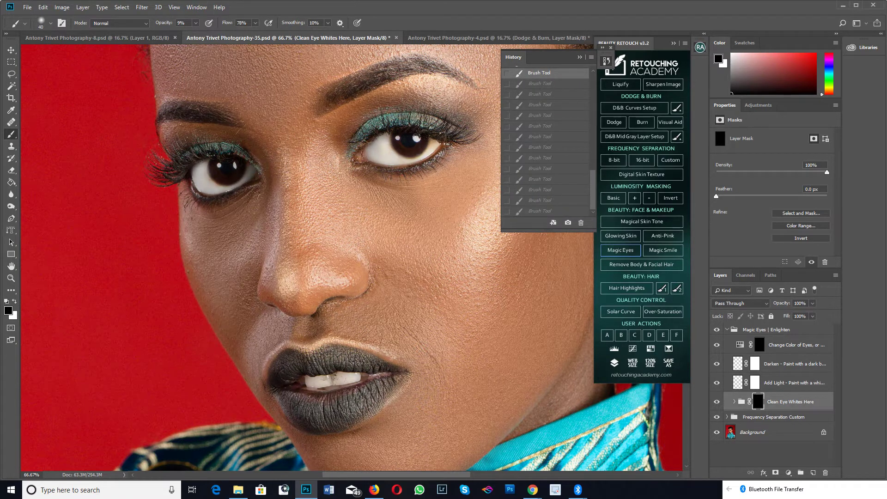
left_click(539, 211)
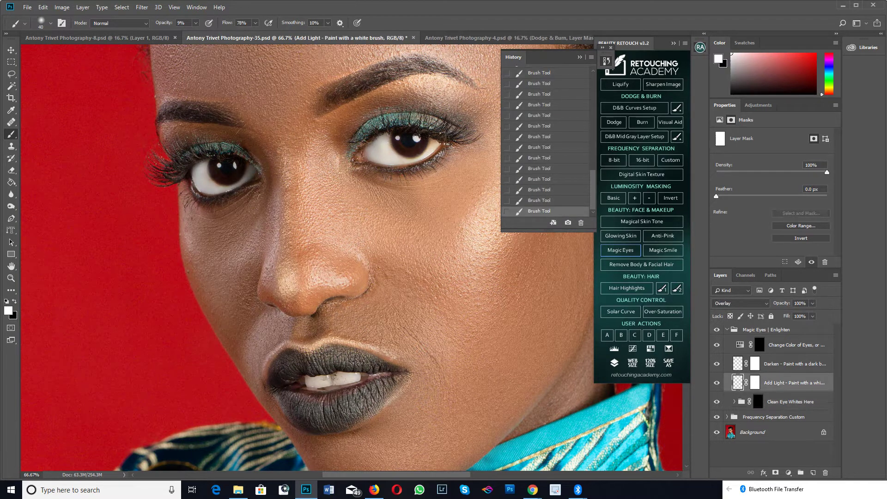
key("ctrl+alt+z")
key("ctrl+alt+z")
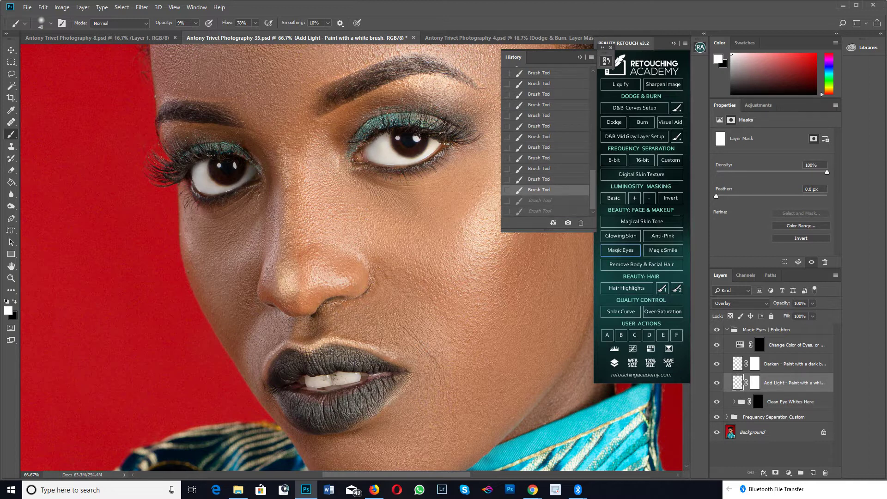
key("ctrl+shift+z")
key("ctrl+shift+z")
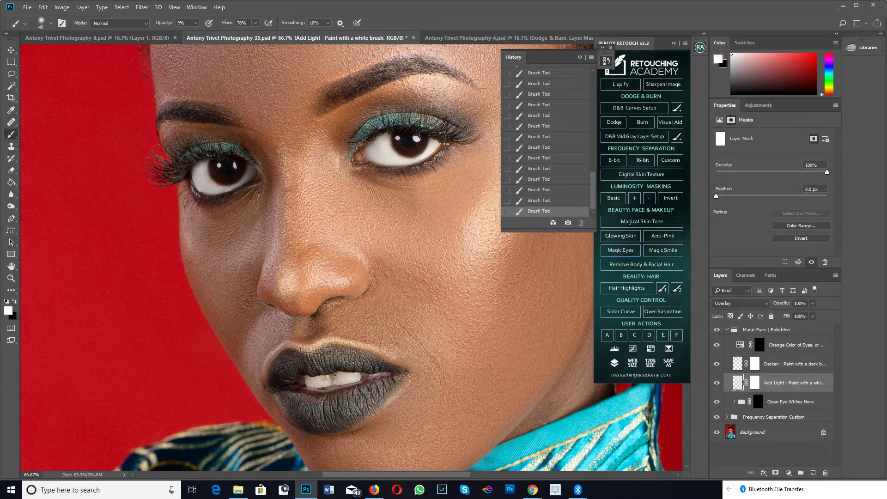
- Close History, select the Darken layer, and paint a faint dark stroke below the eye
left_click(606, 61)
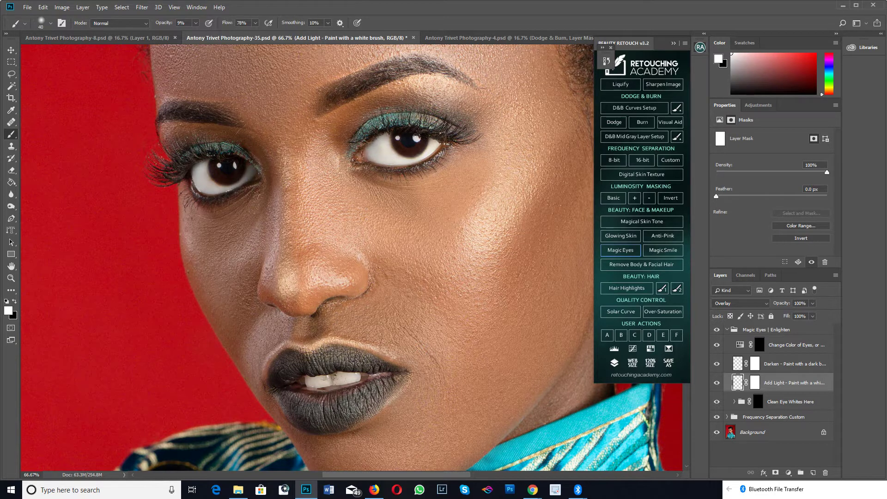
key("alt+bracketright")
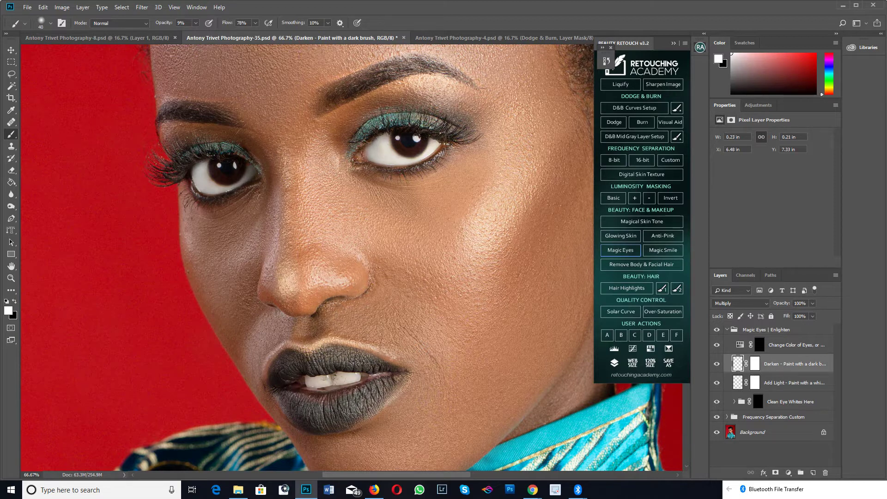
left_click_drag(465, 156, 481, 154)
- Set a black brush at 91% opacity, undo a test dab, and target the Darken mask
left_click(183, 22)
type("91")
key("x")
left_click_drag(244, 195, 253, 196)
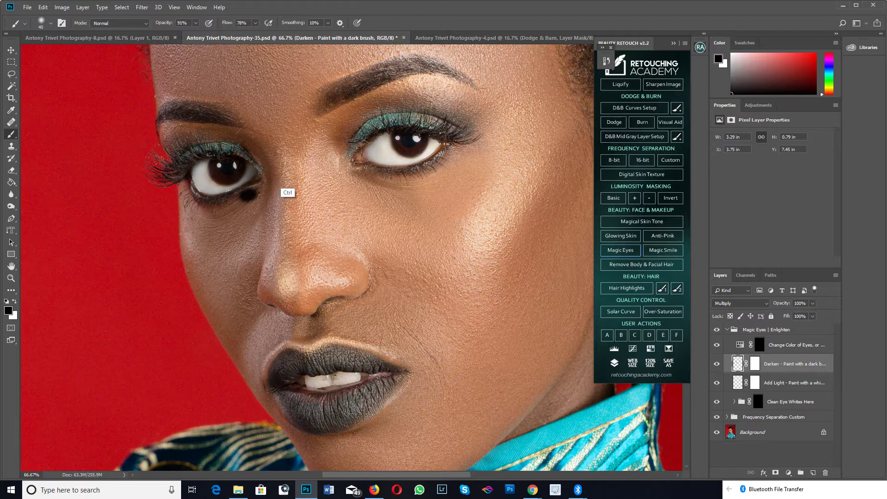
key("ctrl+z")
left_click(755, 364)
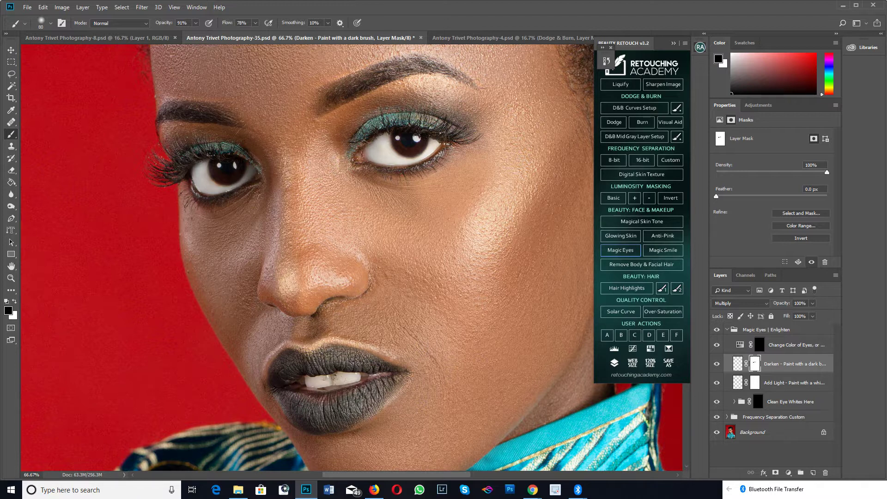
- Toggle the Darken layer to compare, then collapse and select the Magic Eyes group
left_click(717, 364)
left_click(717, 363)
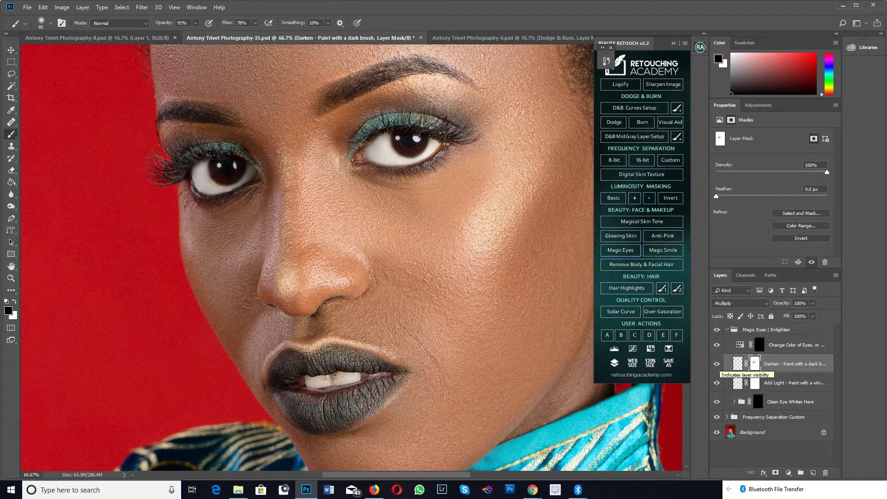
left_click(728, 329)
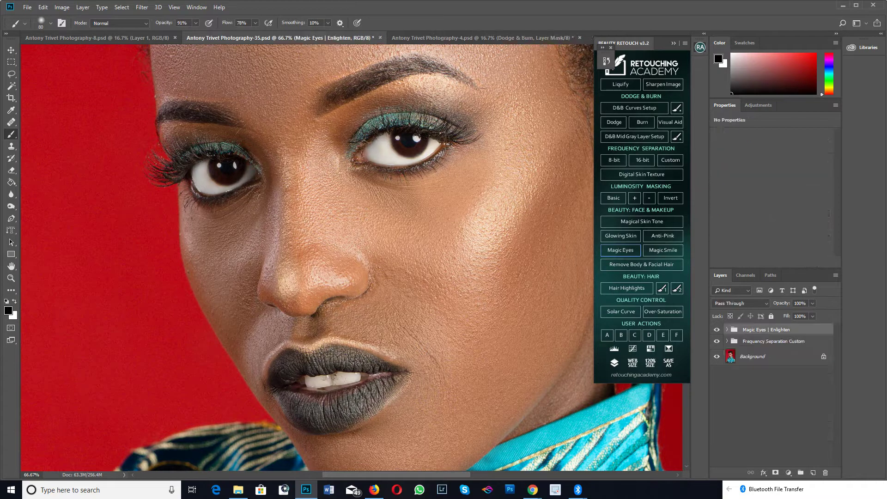
left_click(717, 329)
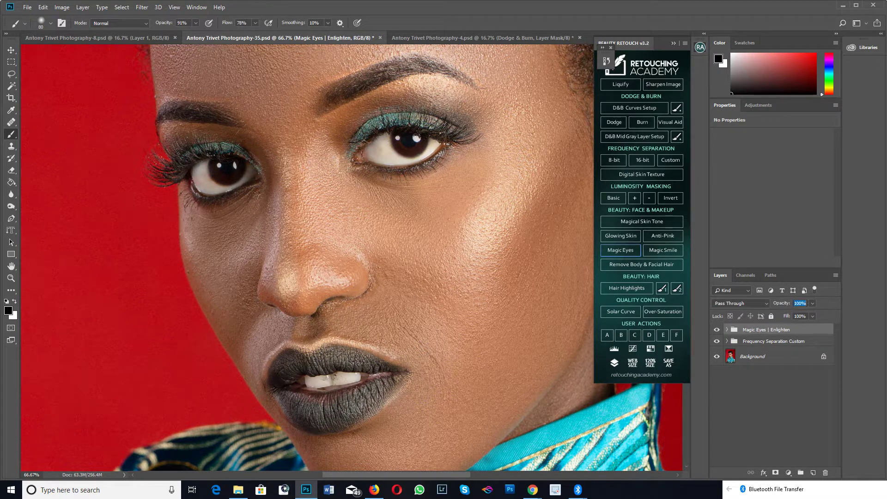
- Try Magic Eyes group opacities of 59, 13, 56 and 78%, settling at 76%
type("59")
key("Return")
type("13")
key("Return")
type("56")
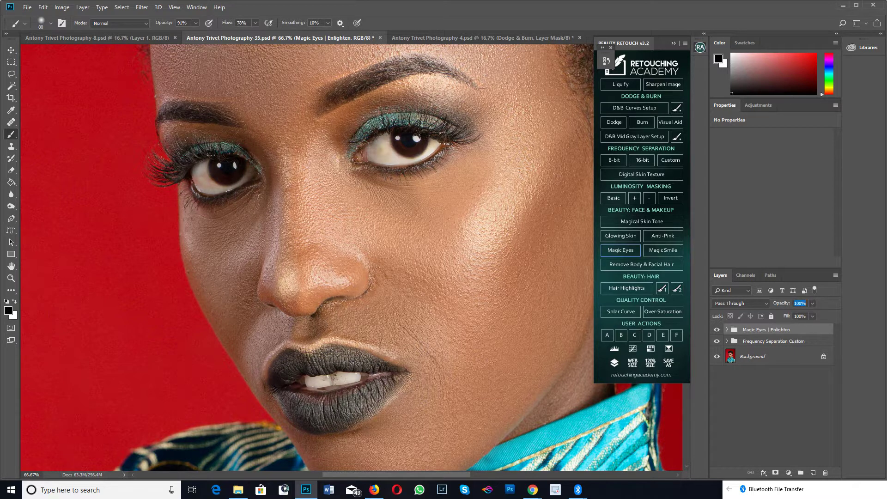
key("Return")
type("78")
key("Return")
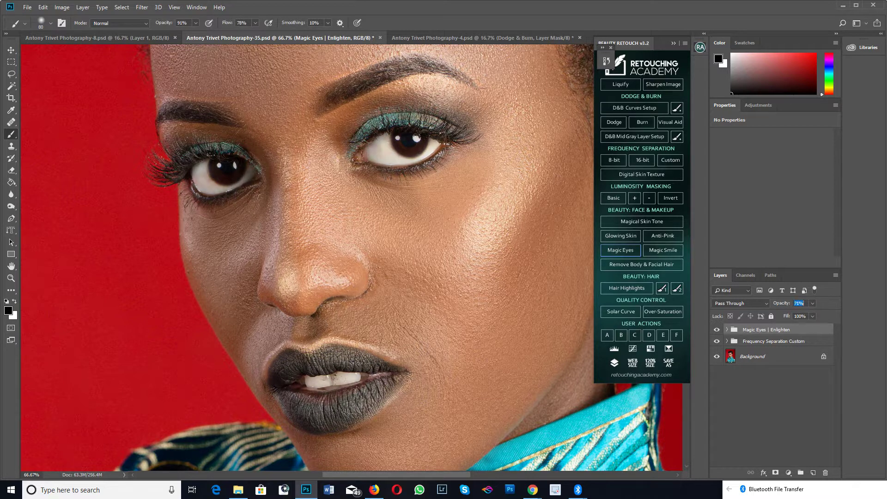
type("76")
key("Return")
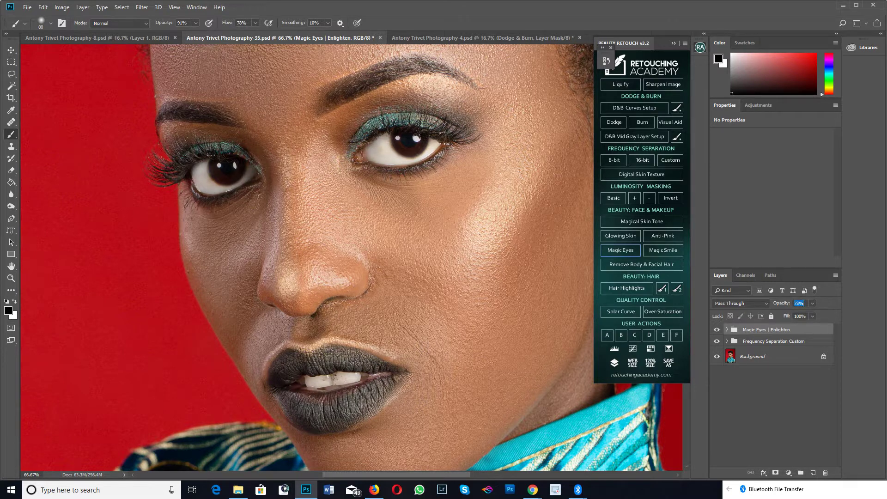